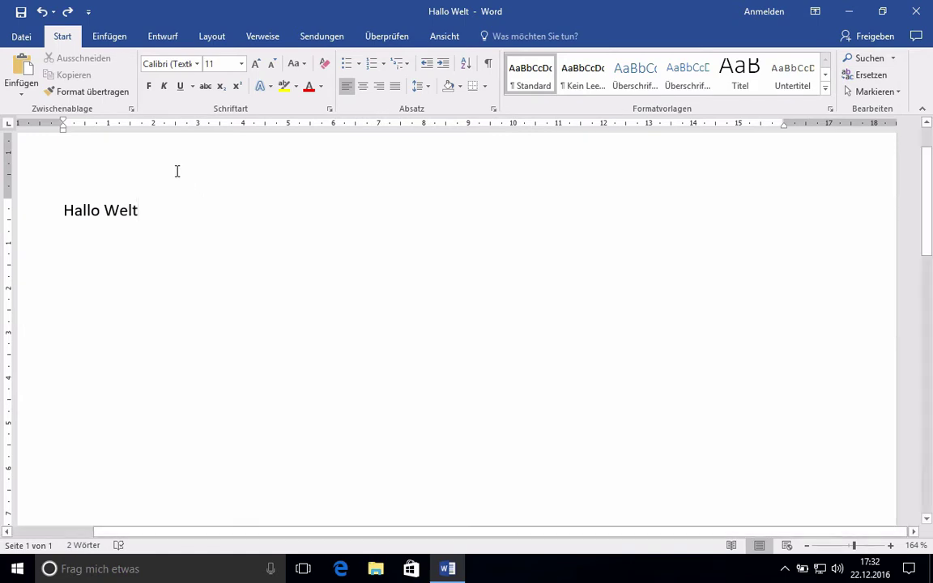
Open Word-Optionen from the Datei backstage of the Hallo Welt document.
{"action": "left_click", "coordinate": [30, 41]}
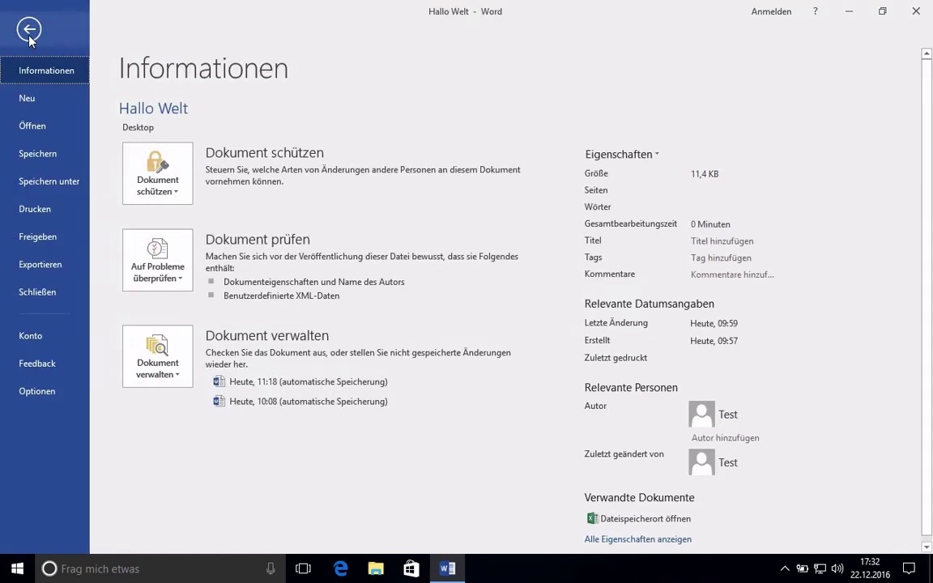
{"action": "left_click", "coordinate": [34, 392]}
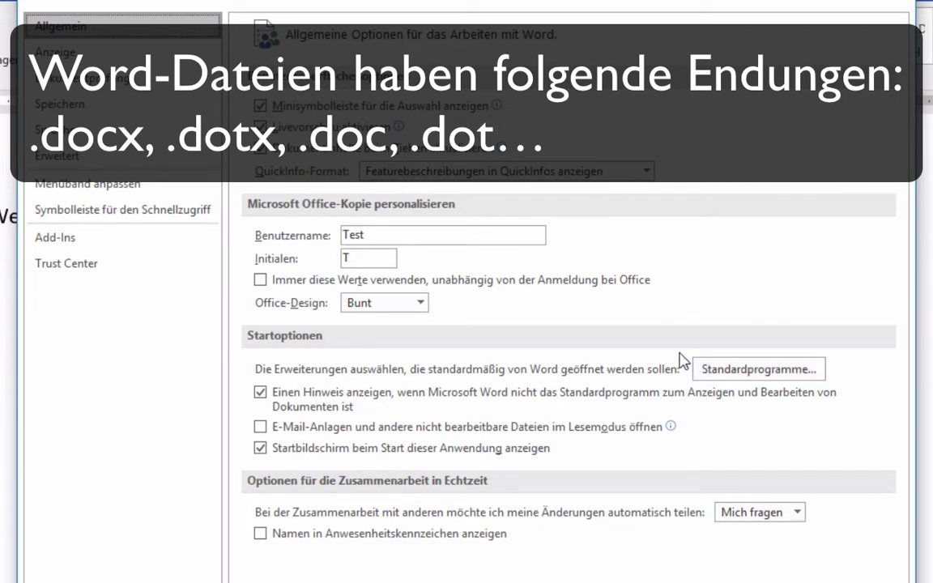
Switch Word-Optionen to the Anzeige page.
{"action": "left_click", "coordinate": [81, 55]}
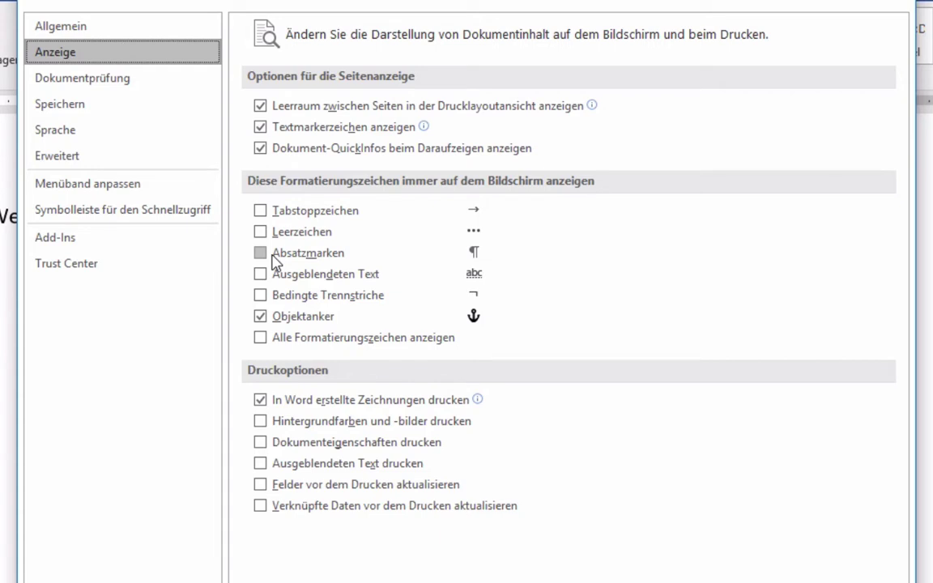
Switch Word-Optionen to the Dokumentprüfung page.
{"action": "left_click", "coordinate": [140, 82]}
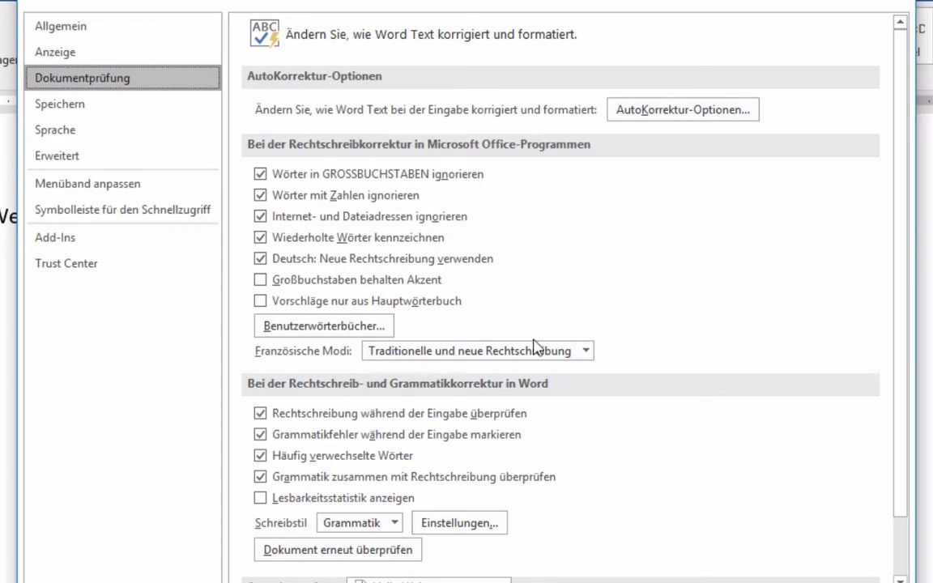
In AutoFormat während der Eingabe, disable bullets, borders, numbering, tables, list formatting and tab indents.
{"action": "left_click", "coordinate": [650, 113]}
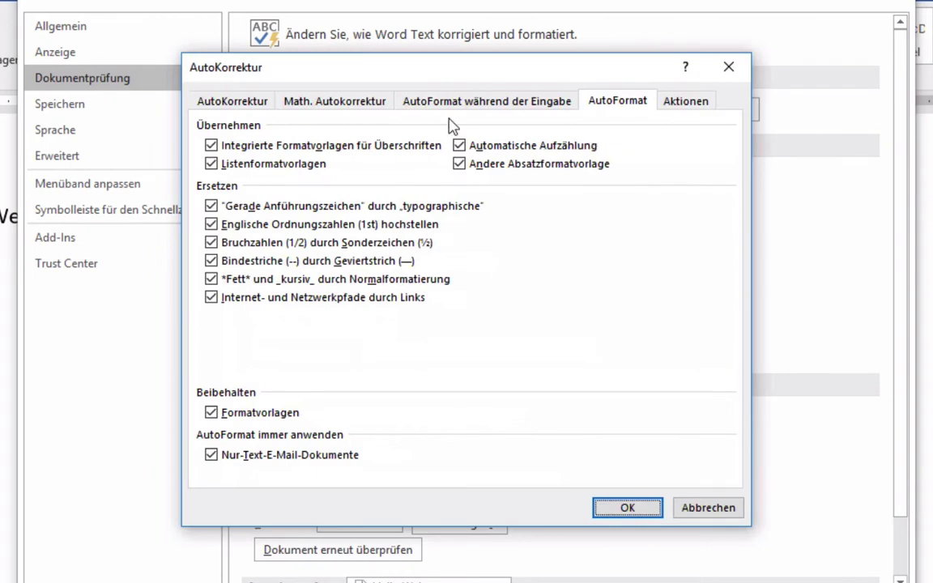
{"action": "left_click", "coordinate": [245, 104]}
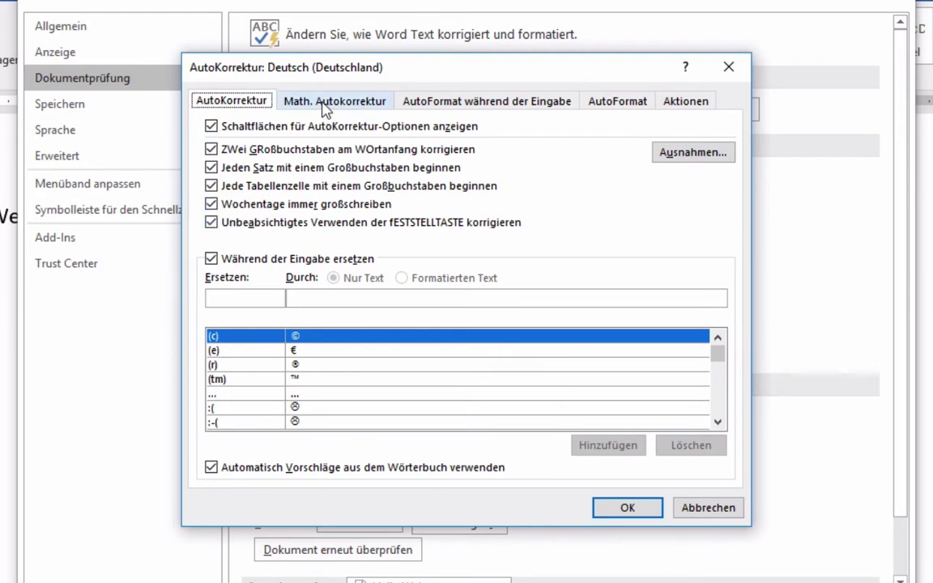
{"action": "left_click", "coordinate": [432, 103]}
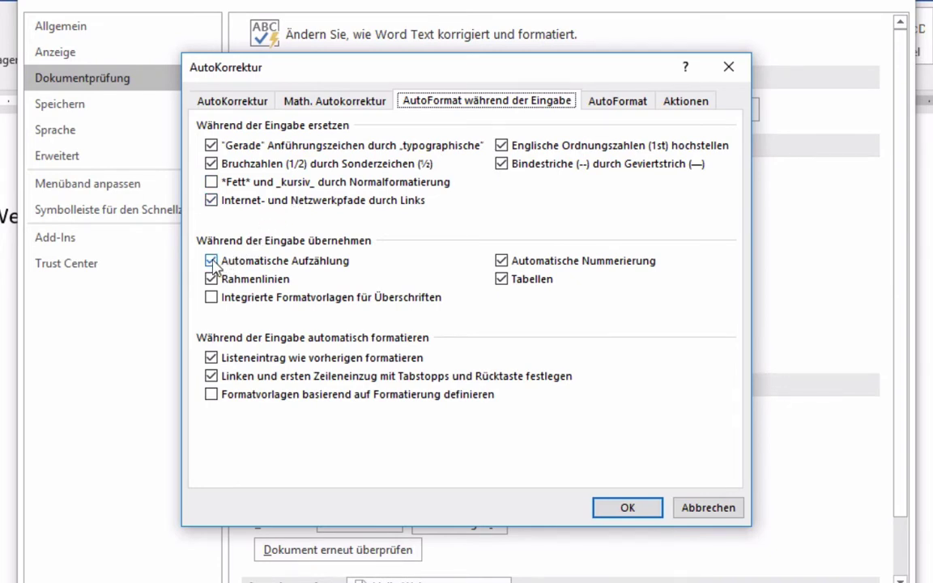
{"action": "left_click", "coordinate": [211, 261]}
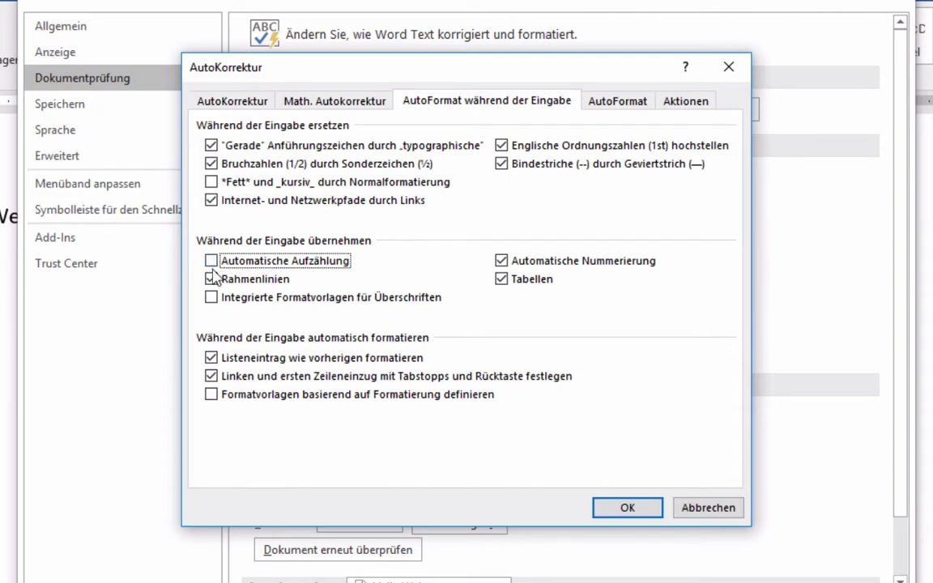
{"action": "left_click", "coordinate": [211, 280]}
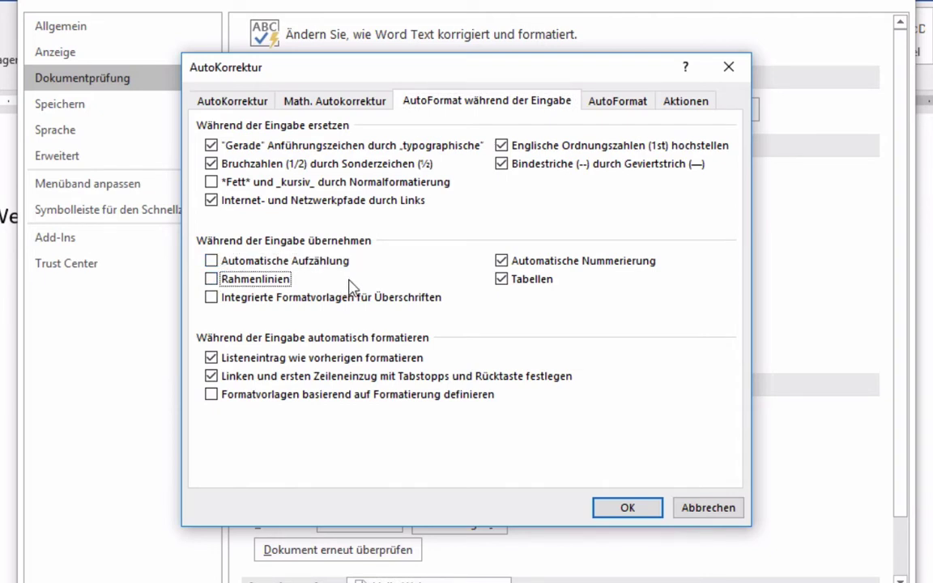
{"action": "left_click", "coordinate": [502, 262]}
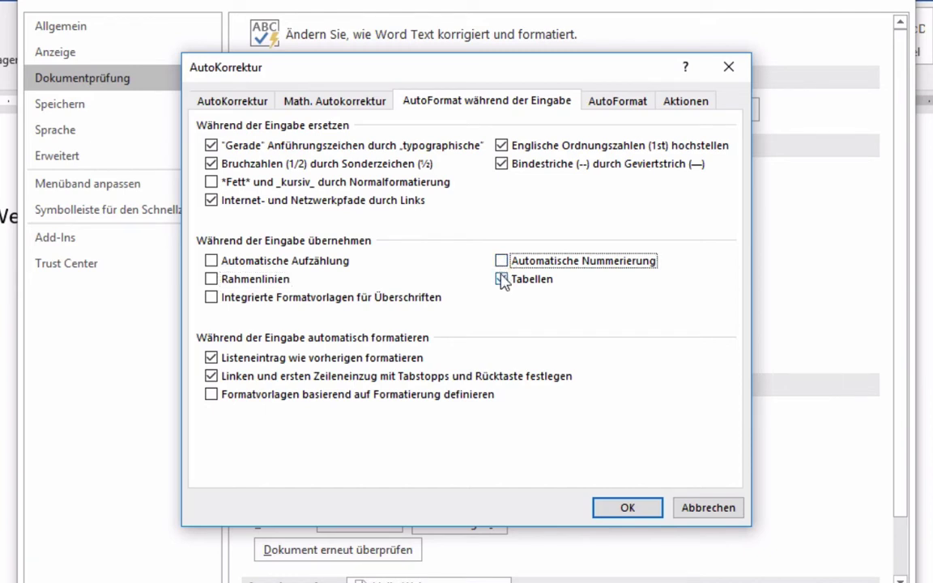
{"action": "left_click", "coordinate": [502, 281]}
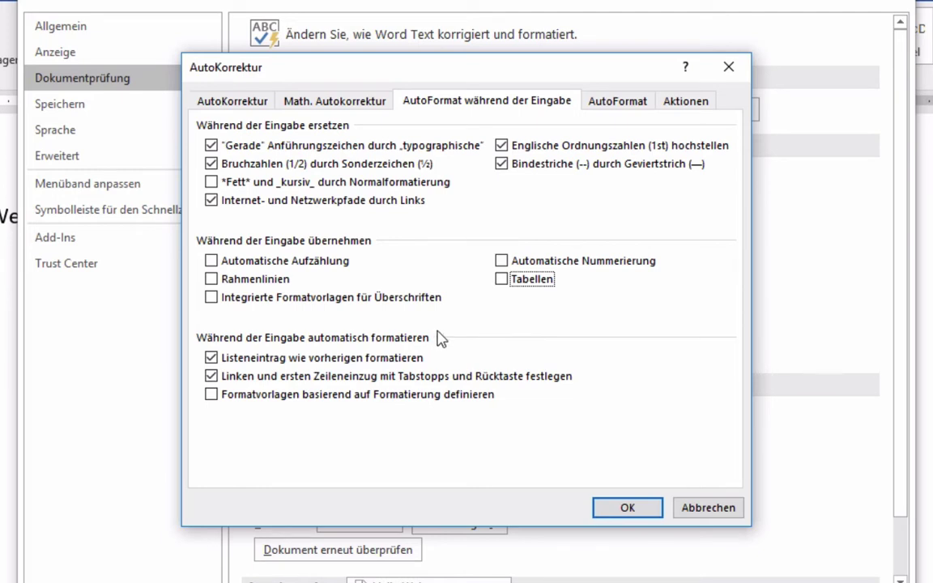
{"action": "left_click", "coordinate": [210, 357]}
{"action": "left_click", "coordinate": [211, 377]}
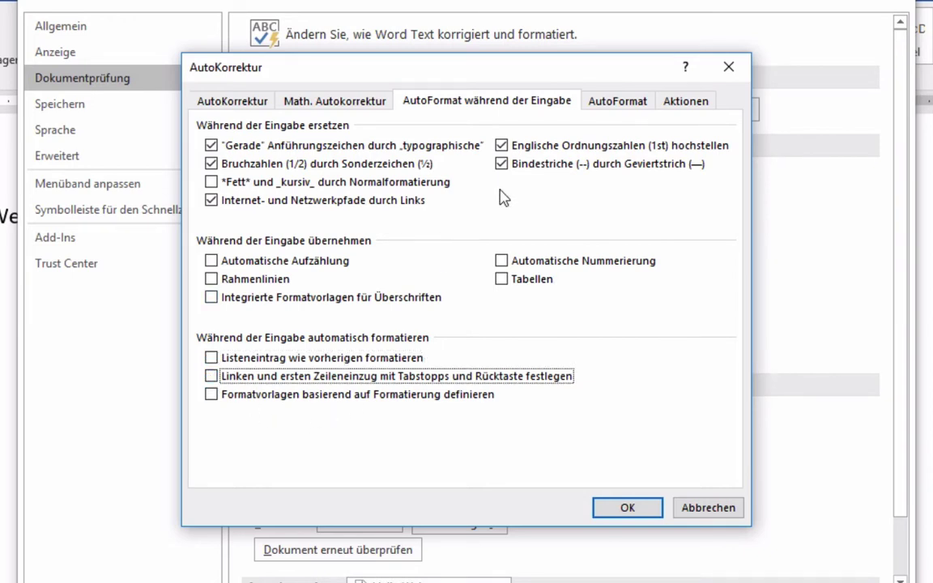
{"action": "left_click", "coordinate": [638, 108]}
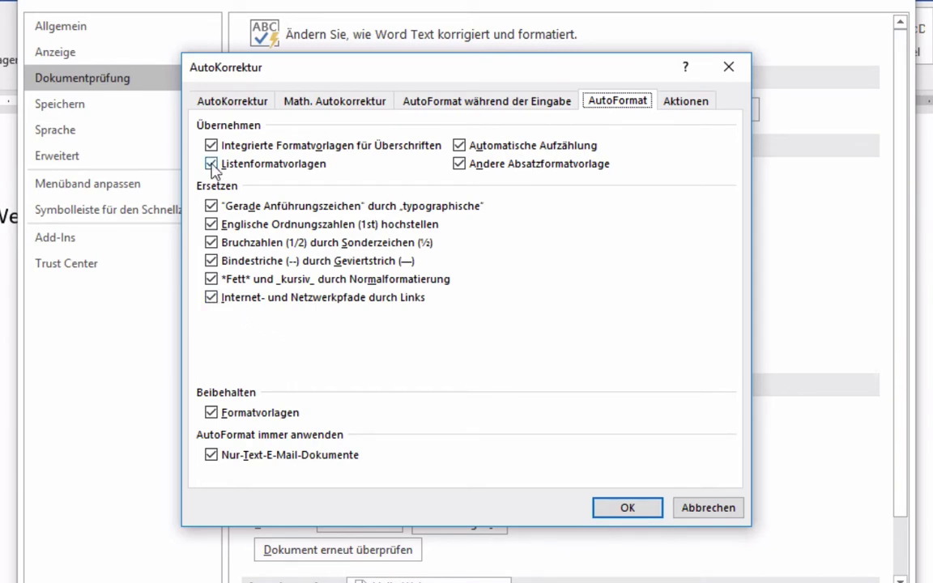
{"action": "left_click", "coordinate": [627, 507]}
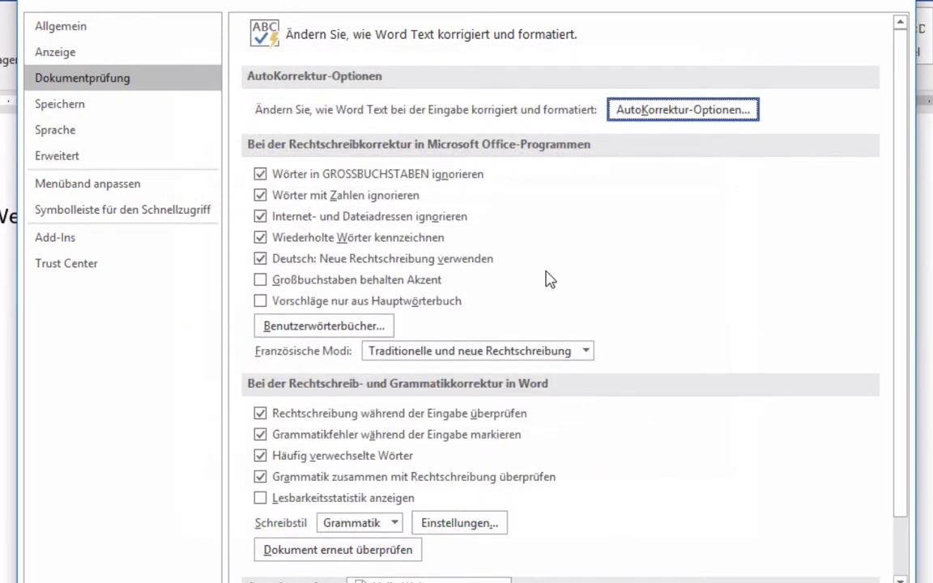
Go past the Speichern page to the Sprache page of Word-Optionen.
{"action": "left_click", "coordinate": [104, 112]}
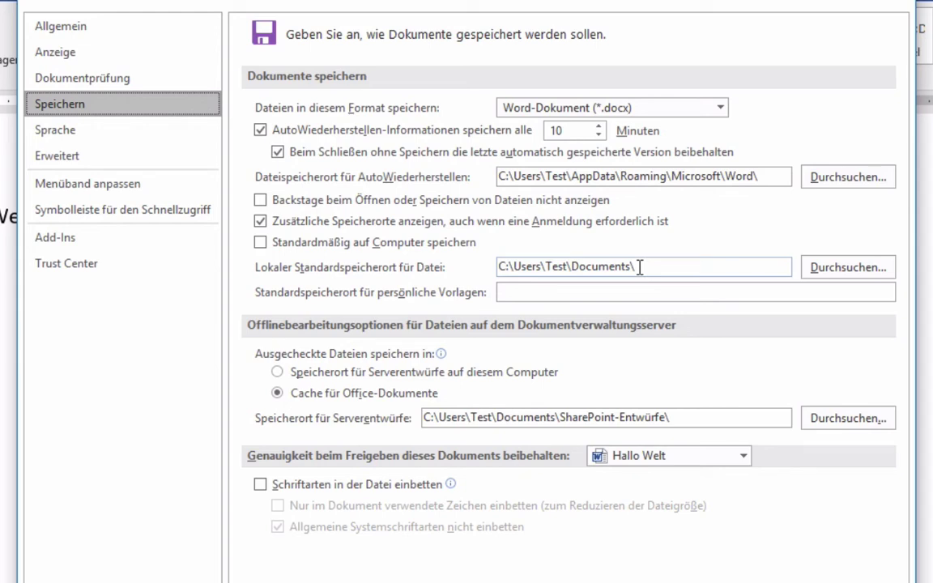
{"action": "left_click", "coordinate": [88, 130]}
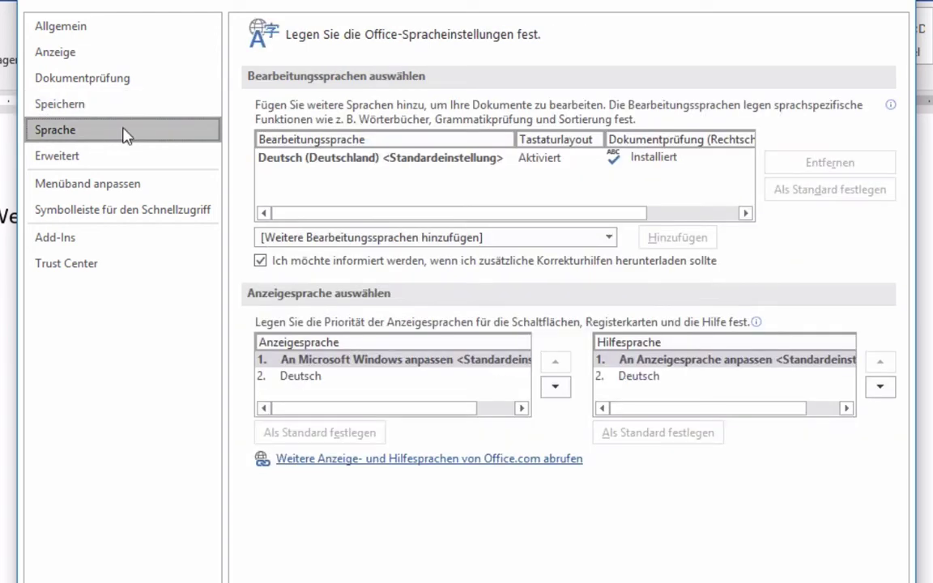
Add Deutsch (Schweiz) as an editing language and make it the default, confirming with Ja.
{"action": "left_click", "coordinate": [366, 168]}
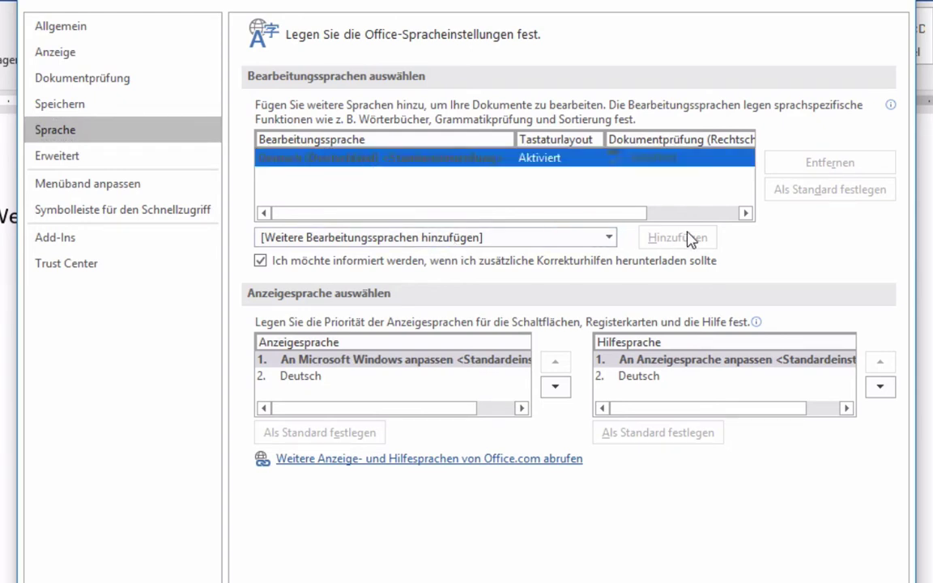
{"action": "left_click", "coordinate": [607, 240]}
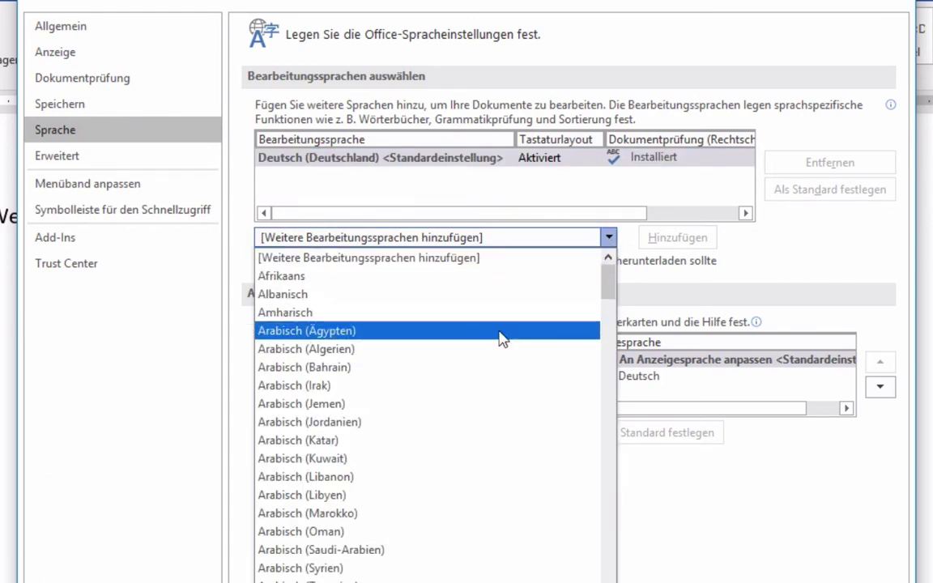
{"action": "scroll", "coordinate": [380, 371], "scroll_direction": "down", "scroll_amount": 10}
{"action": "left_click", "coordinate": [362, 369]}
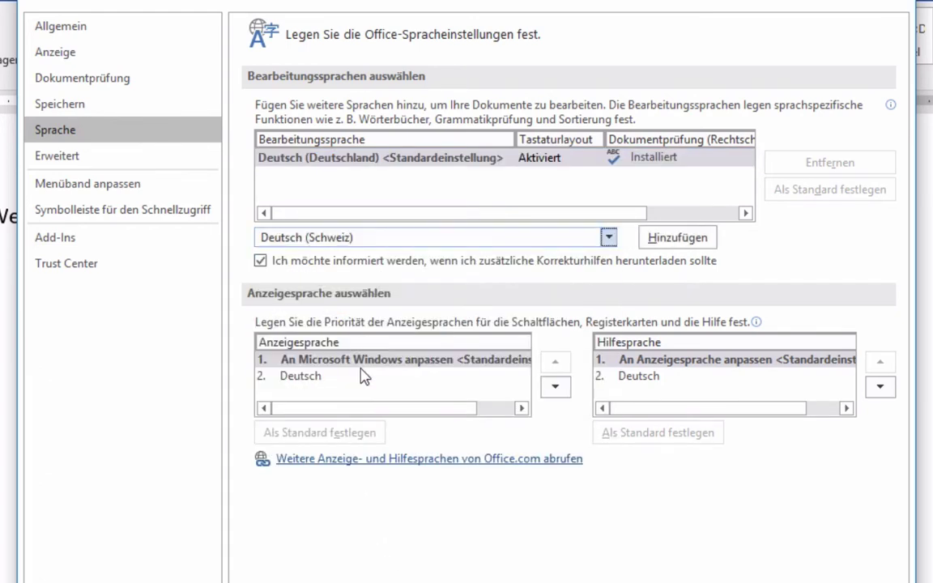
{"action": "left_click", "coordinate": [677, 237]}
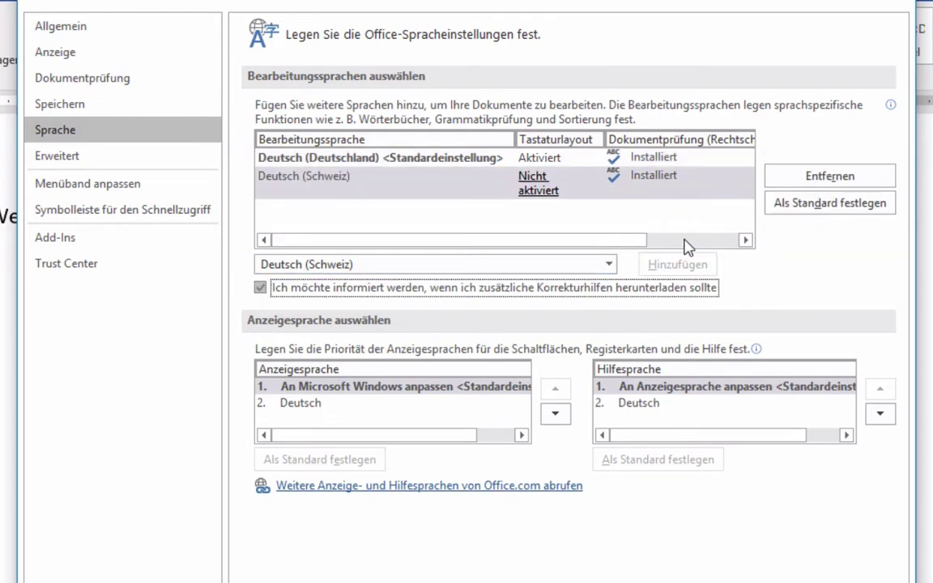
{"action": "left_click", "coordinate": [805, 207]}
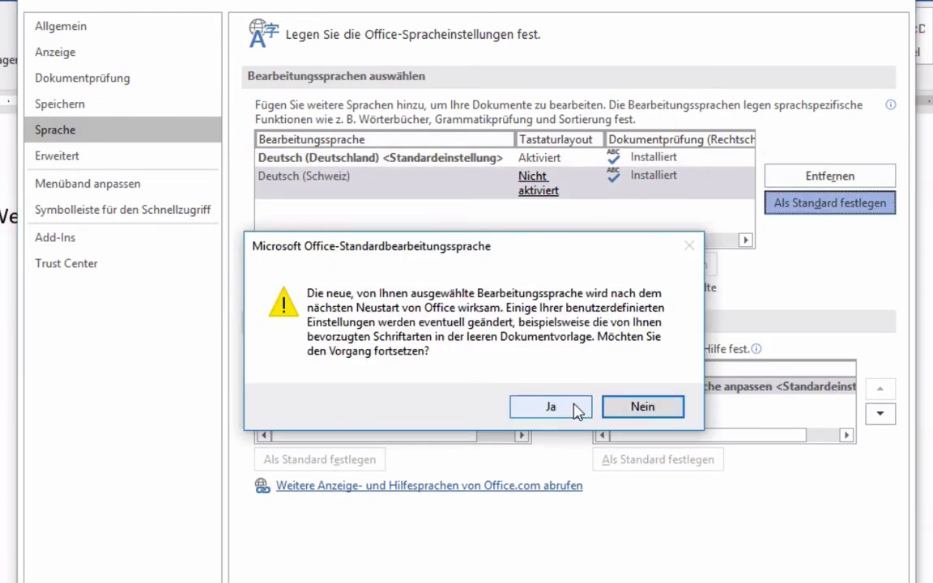
{"action": "left_click", "coordinate": [575, 412]}
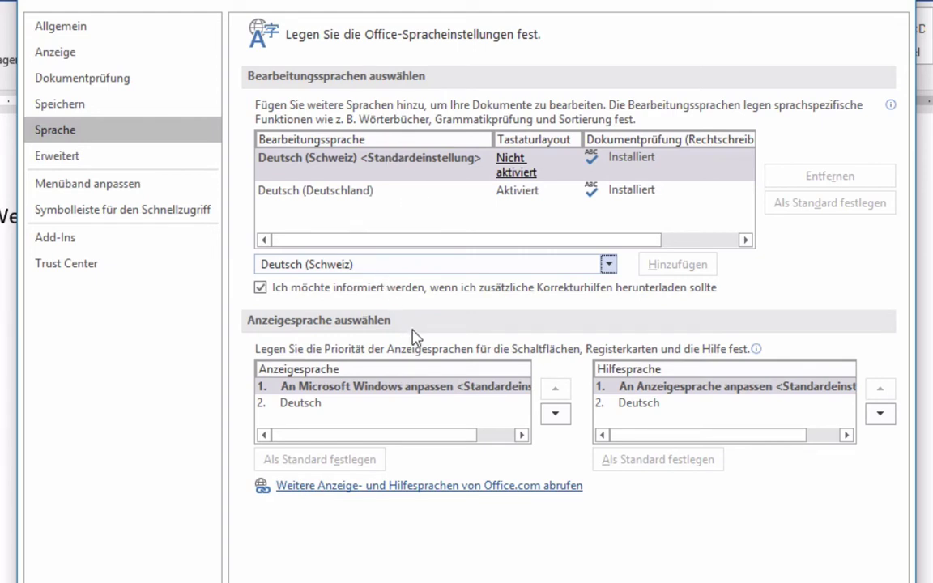
On the Erweitert page, turn off automatic whole-word selection and set Bilder einfügen als to Quadrat.
{"action": "left_click", "coordinate": [81, 157]}
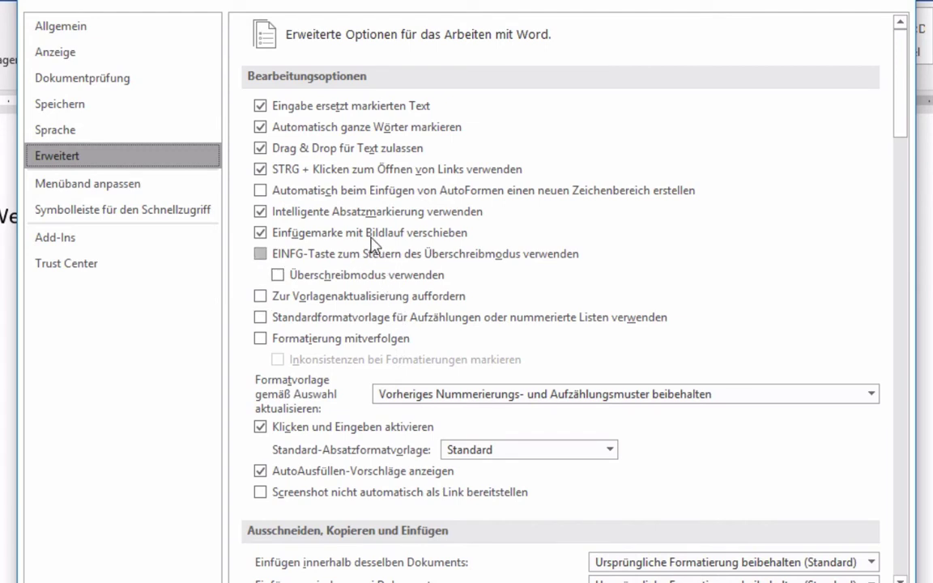
{"action": "left_click", "coordinate": [260, 128]}
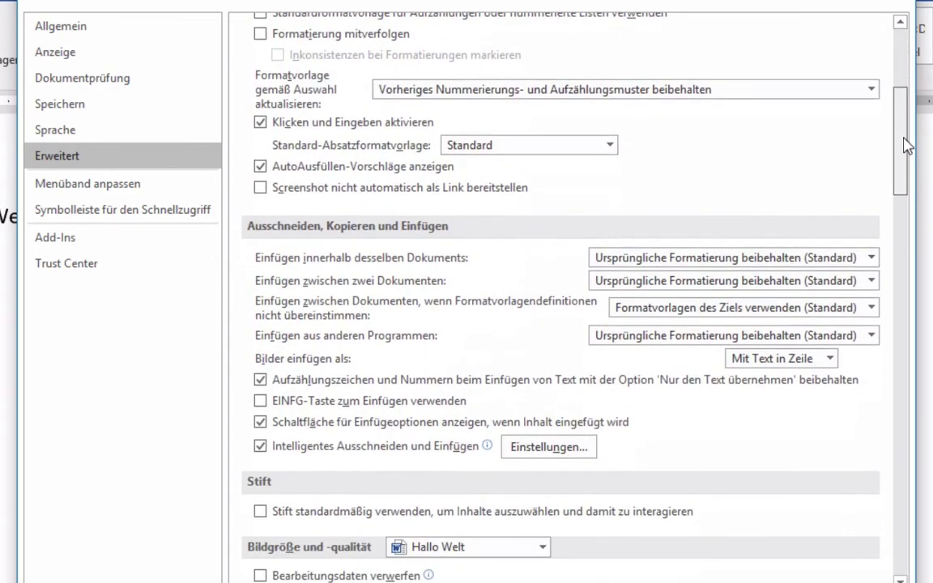
{"action": "left_click_drag", "start_coordinate": [905, 89], "coordinate": [905, 170]}
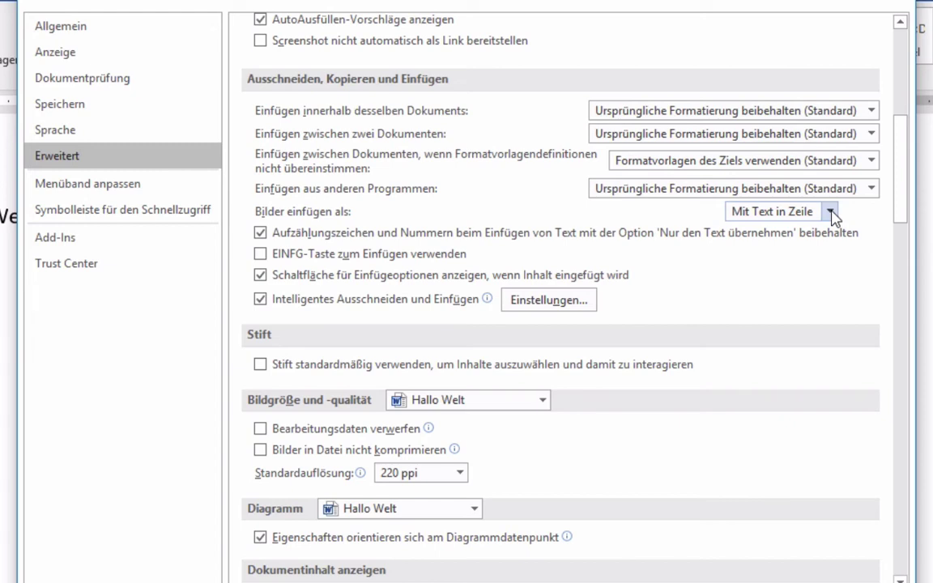
{"action": "left_click", "coordinate": [830, 212]}
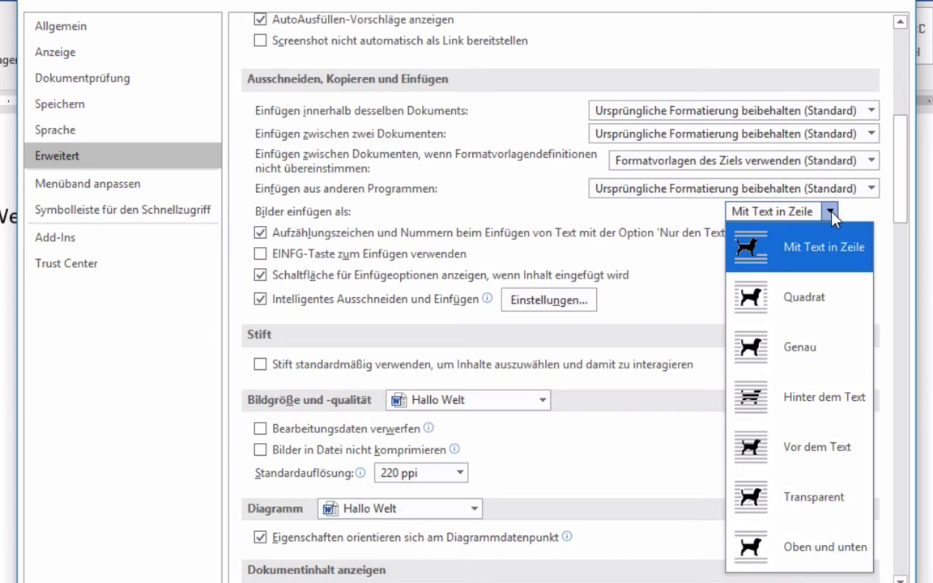
{"action": "left_click", "coordinate": [802, 300]}
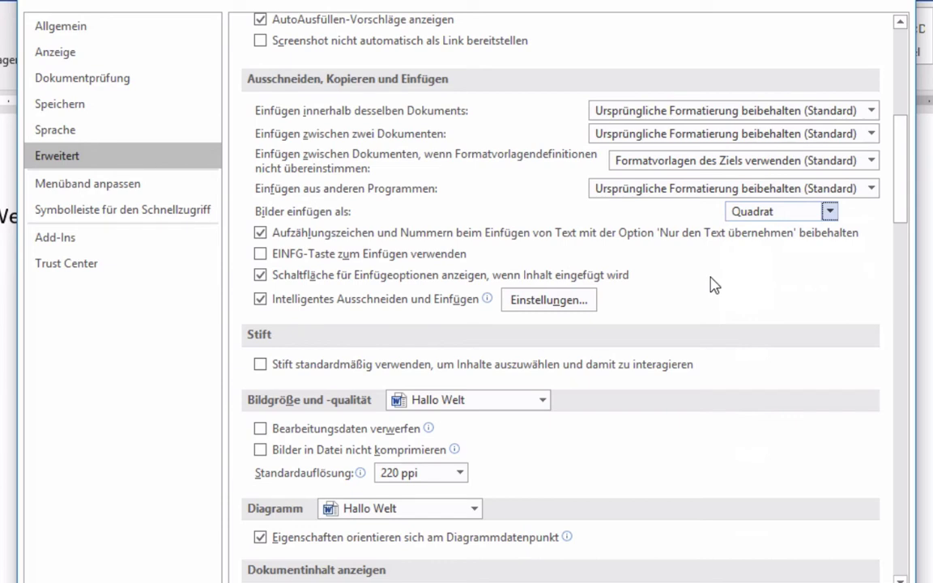
{"action": "scroll", "coordinate": [904, 235], "scroll_direction": "down", "scroll_amount": 3}
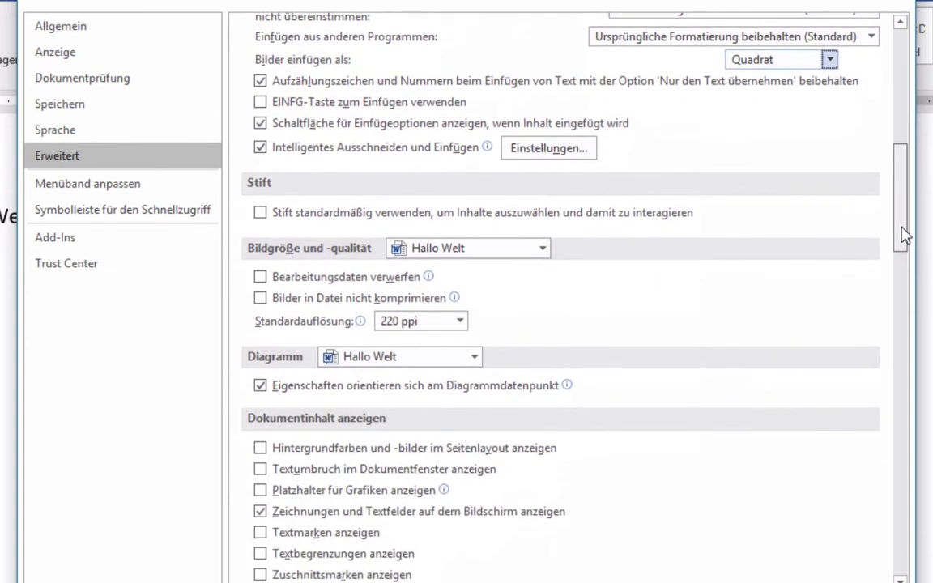
{"action": "left_click_drag", "start_coordinate": [904, 234], "coordinate": [903, 259]}
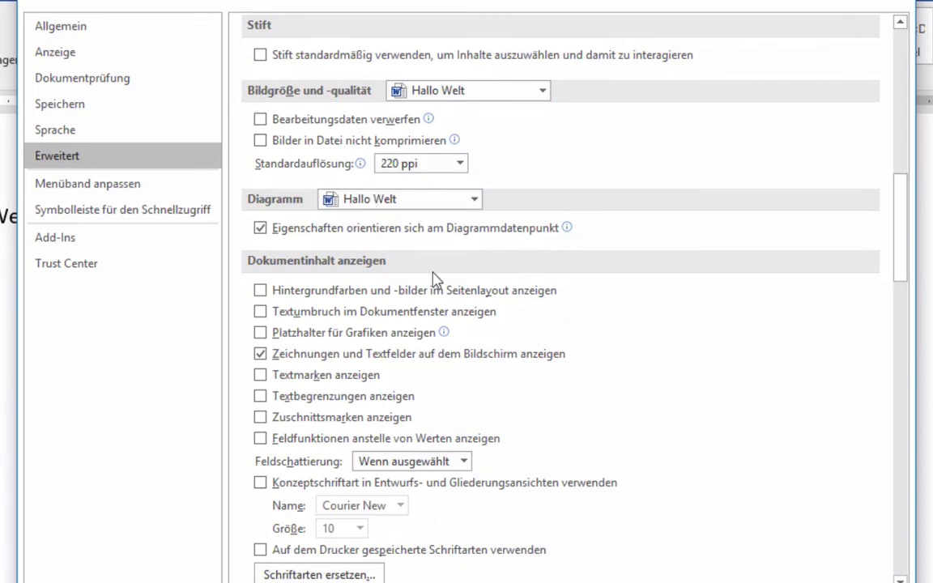
{"action": "scroll", "coordinate": [904, 233], "scroll_direction": "down", "scroll_amount": 1}
{"action": "scroll", "coordinate": [904, 233], "scroll_direction": "down", "scroll_amount": 3}
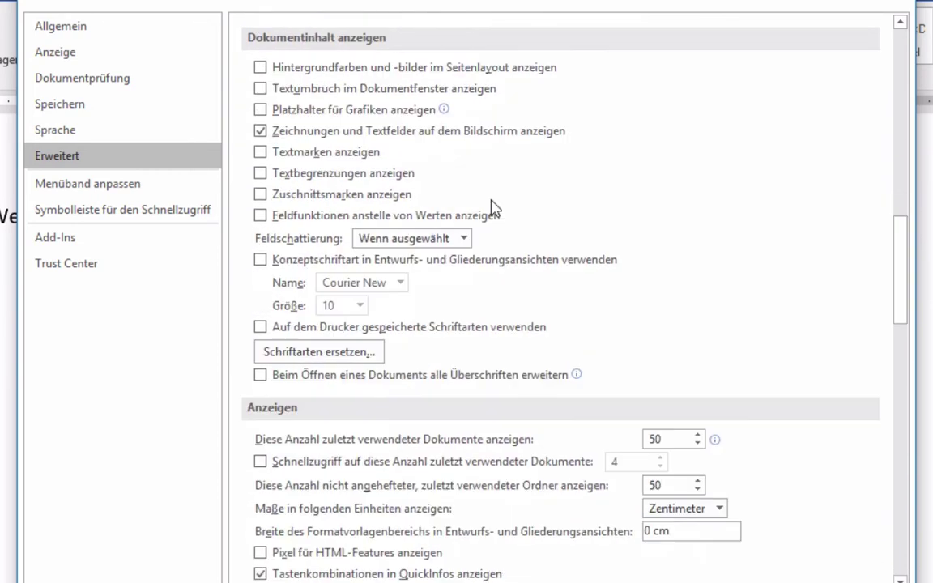
{"action": "mouse_move", "coordinate": [905, 233]}
{"action": "left_mouse_down"}
{"action": "mouse_move", "coordinate": [903, 384]}
{"action": "mouse_move", "coordinate": [892, 421]}
{"action": "left_mouse_up"}
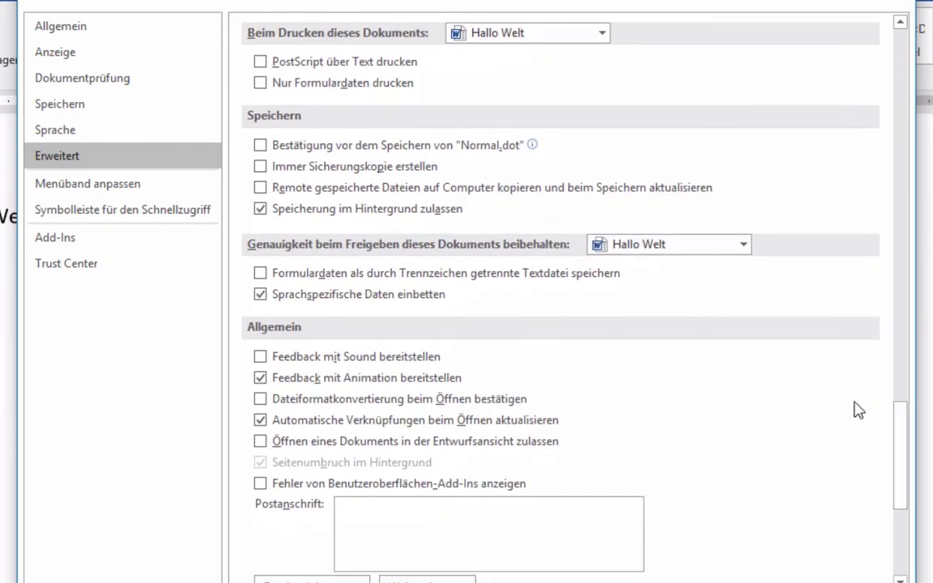
{"action": "left_click_drag", "start_coordinate": [902, 470], "coordinate": [894, 539]}
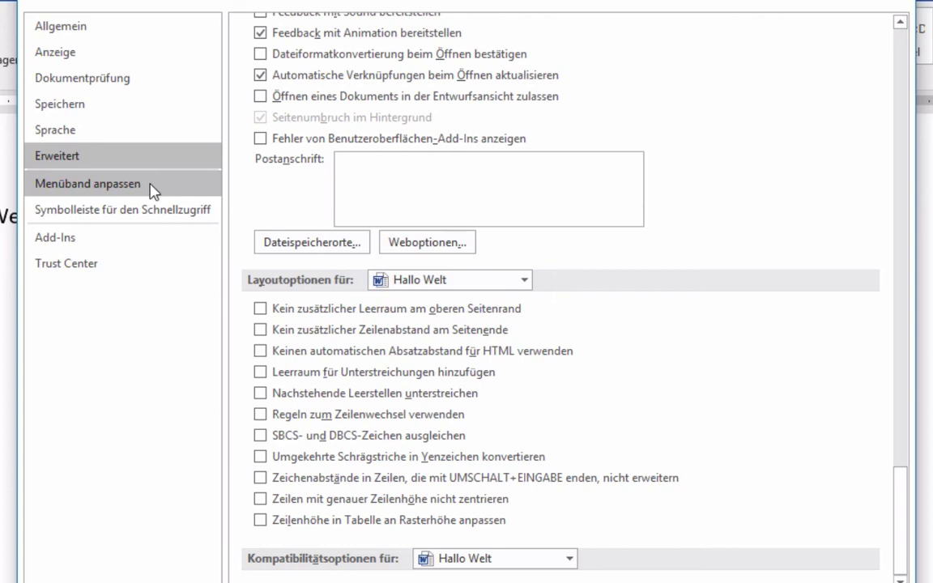
Show the Menüband anpassen page and resize the Word-Optionen window taller.
{"action": "left_click", "coordinate": [154, 188]}
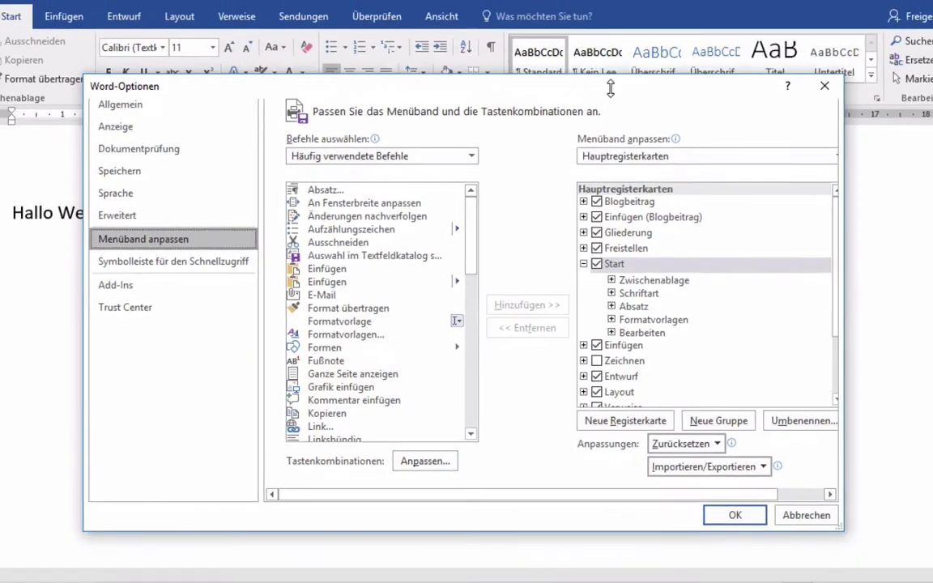
{"action": "mouse_move", "coordinate": [610, 87]}
{"action": "left_mouse_down"}
{"action": "mouse_move", "coordinate": [593, 187]}
{"action": "mouse_move", "coordinate": [593, 152]}
{"action": "left_mouse_up"}
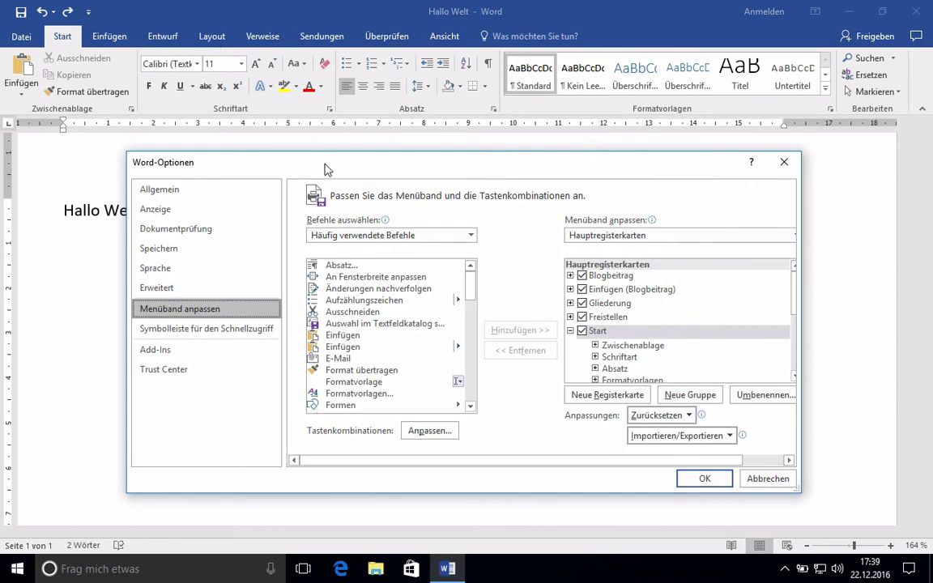
{"action": "left_click_drag", "start_coordinate": [326, 152], "coordinate": [343, 47]}
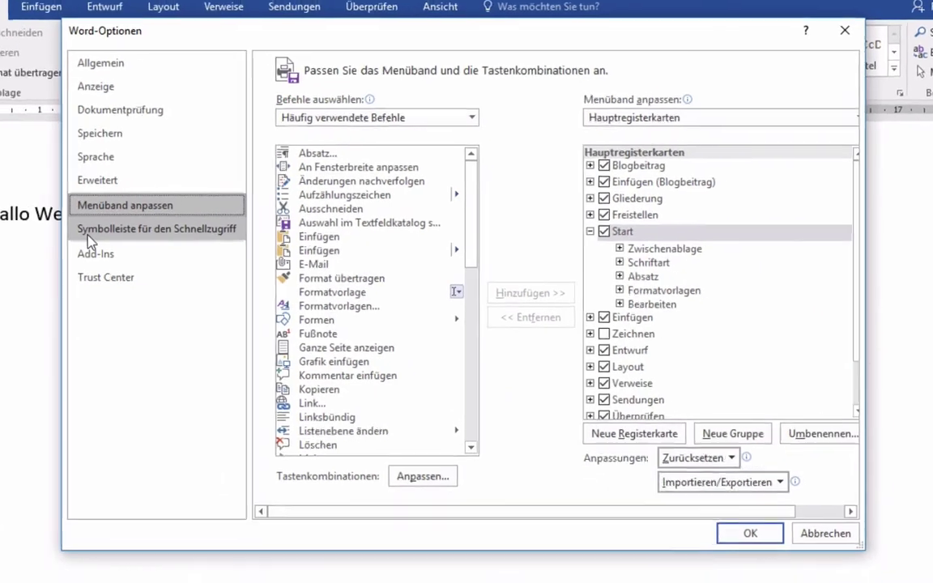
Check Symbolleiste für den Schnellzugriff, then apply the options and acknowledge the language restart notice.
{"action": "left_click", "coordinate": [149, 234]}
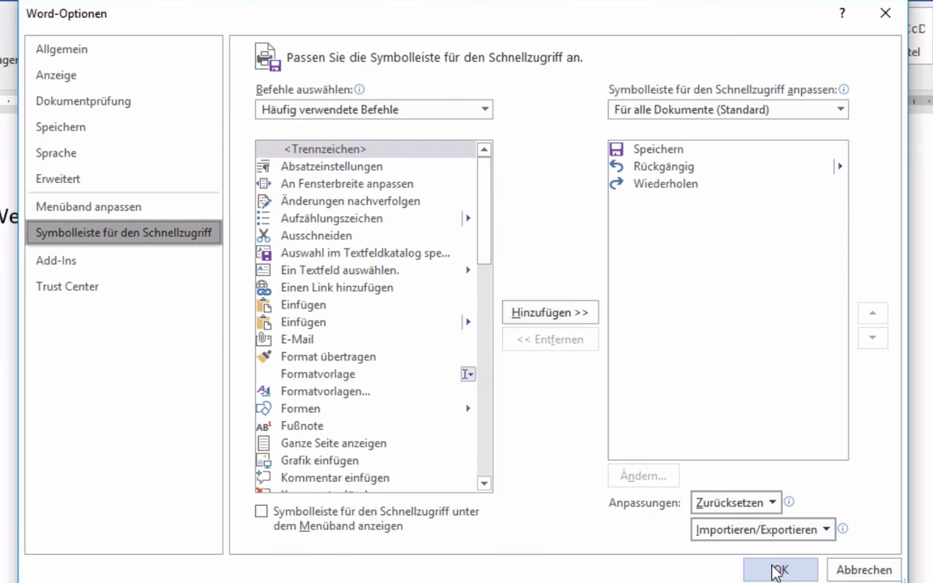
{"action": "left_click", "coordinate": [778, 571]}
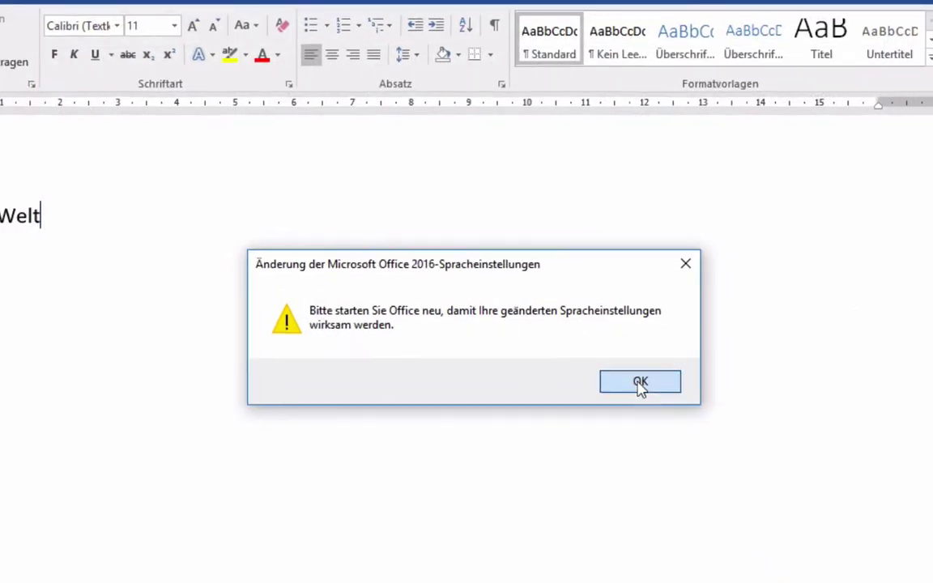
{"action": "left_click", "coordinate": [643, 387]}
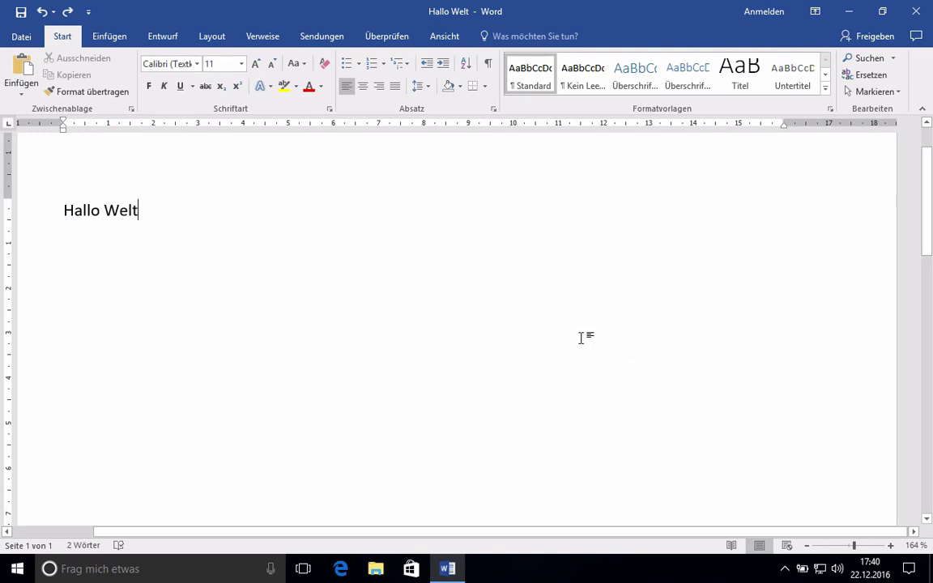